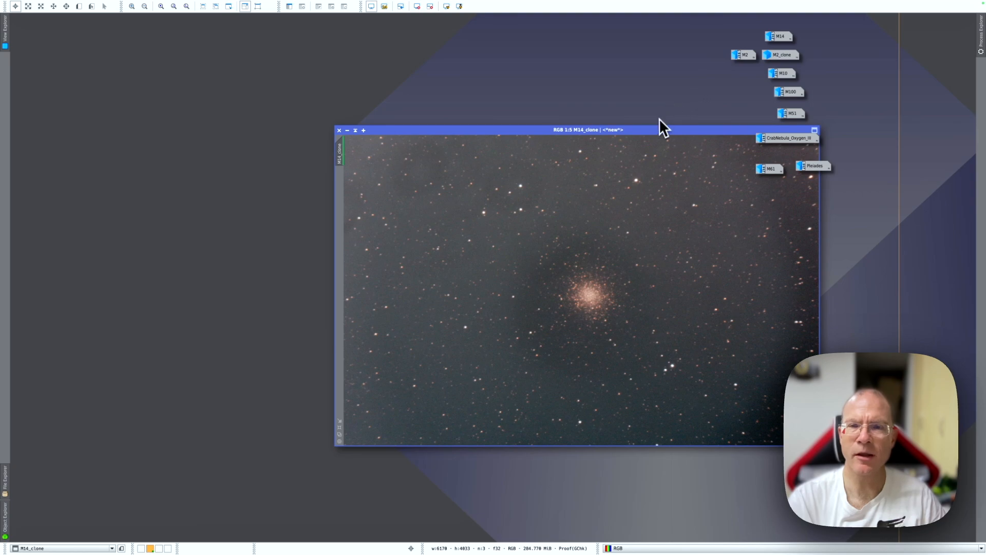
Step: Configure GradientCorrection with automatic convergence, the simplified model, smoothness 0.20, scale 2.70, high threshold 0.19 and structure protection off
drag(657, 131, 497, 113)
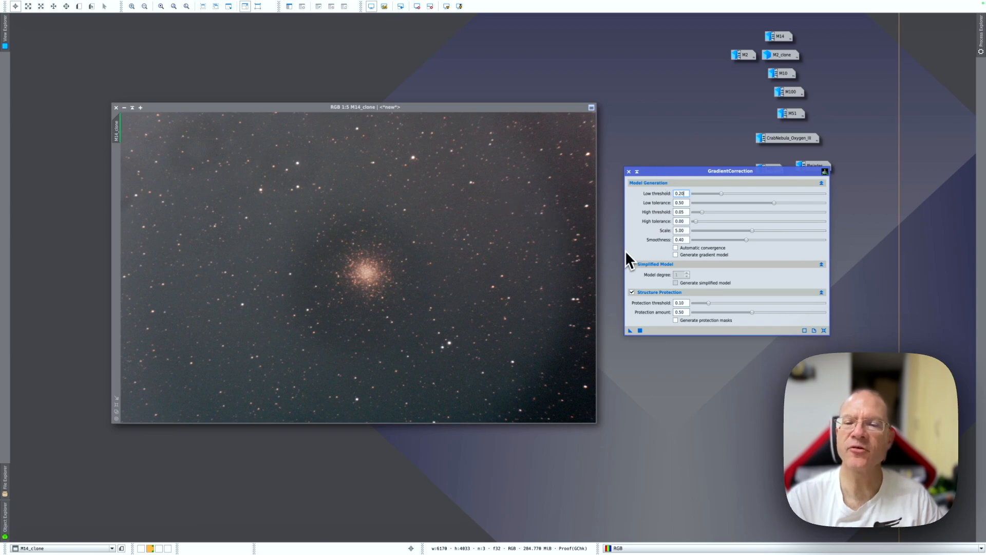
click(676, 249)
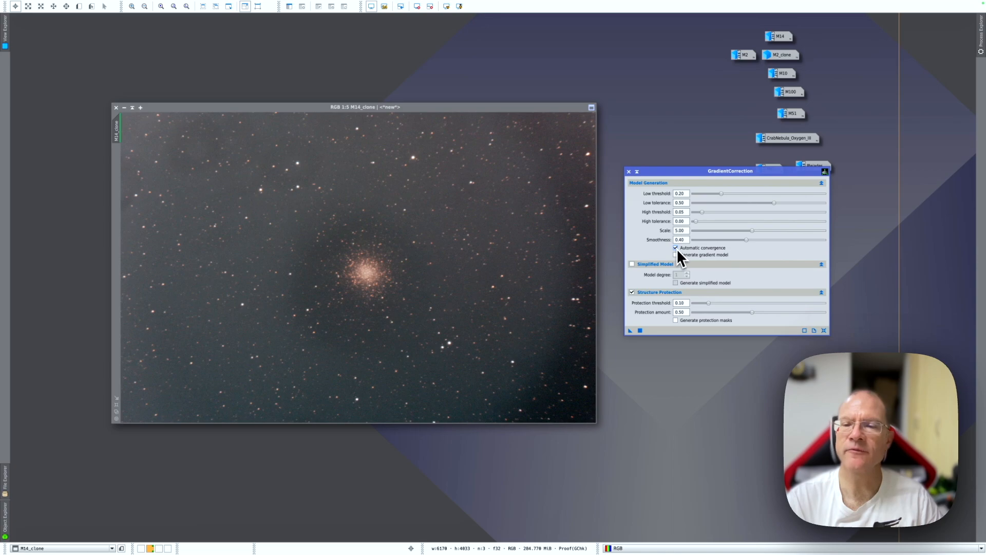
click(632, 264)
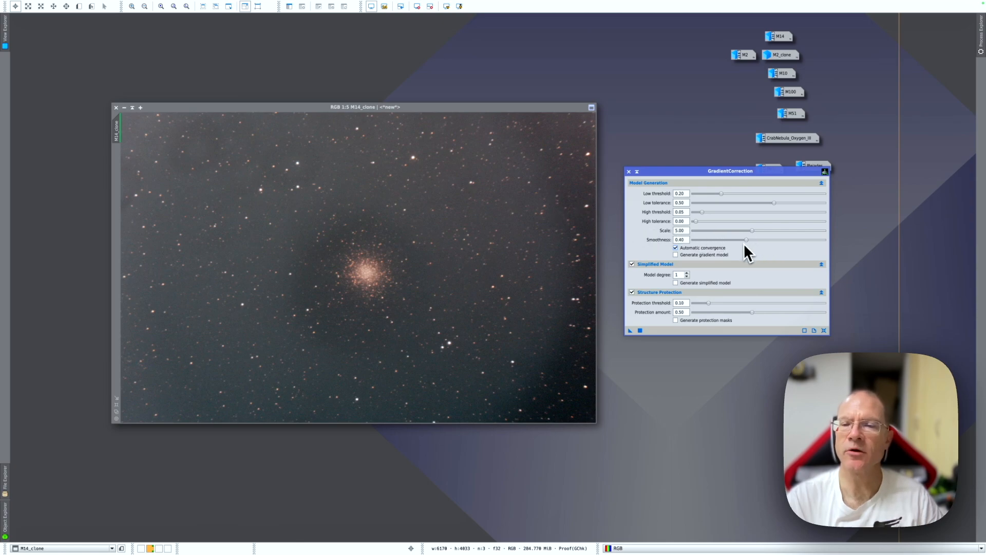
drag(746, 239, 732, 239)
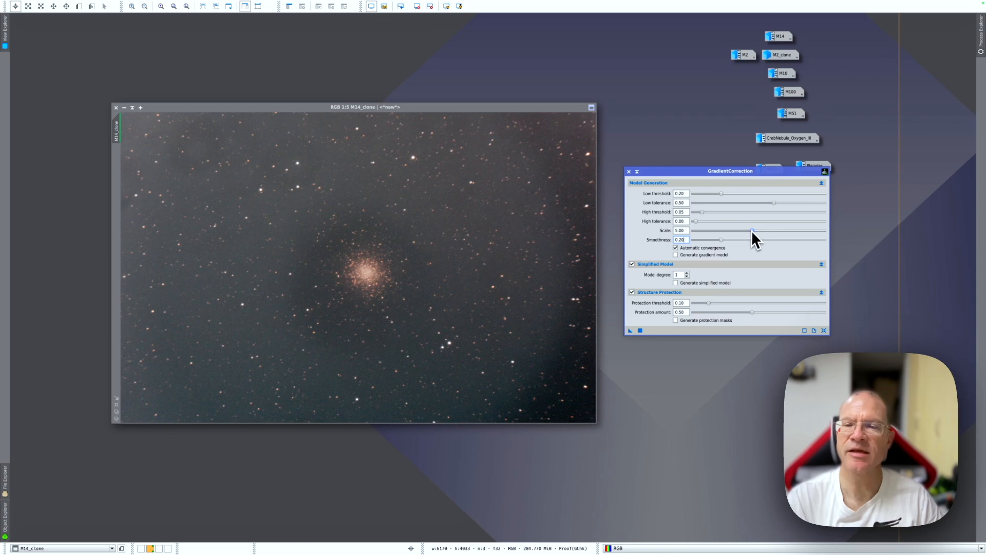
drag(749, 230, 720, 233)
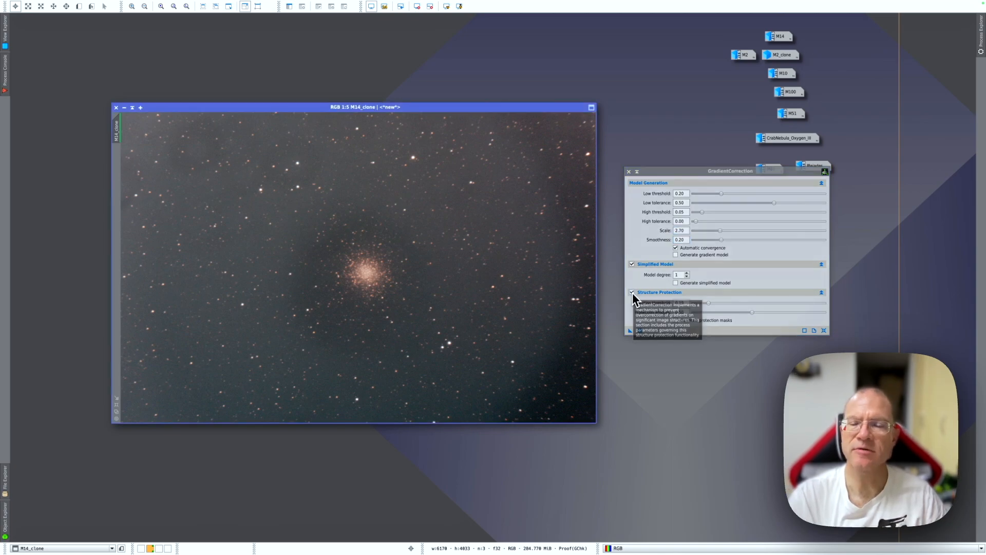
click(632, 292)
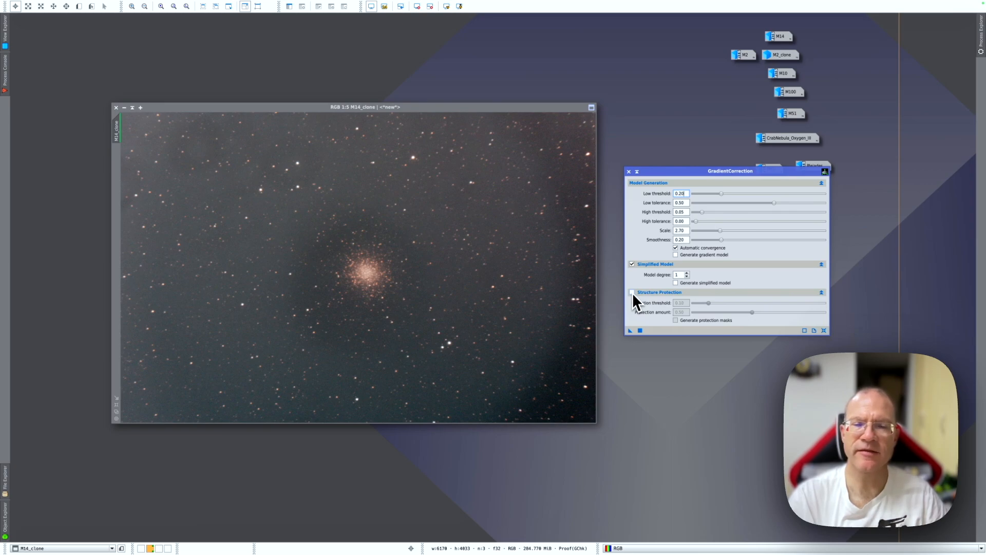
click(702, 213)
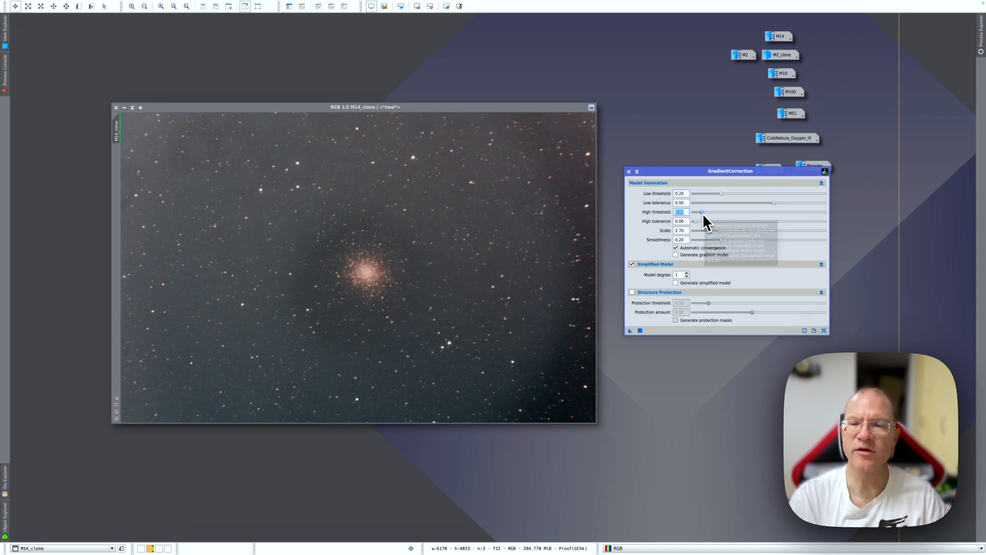
drag(701, 213, 720, 213)
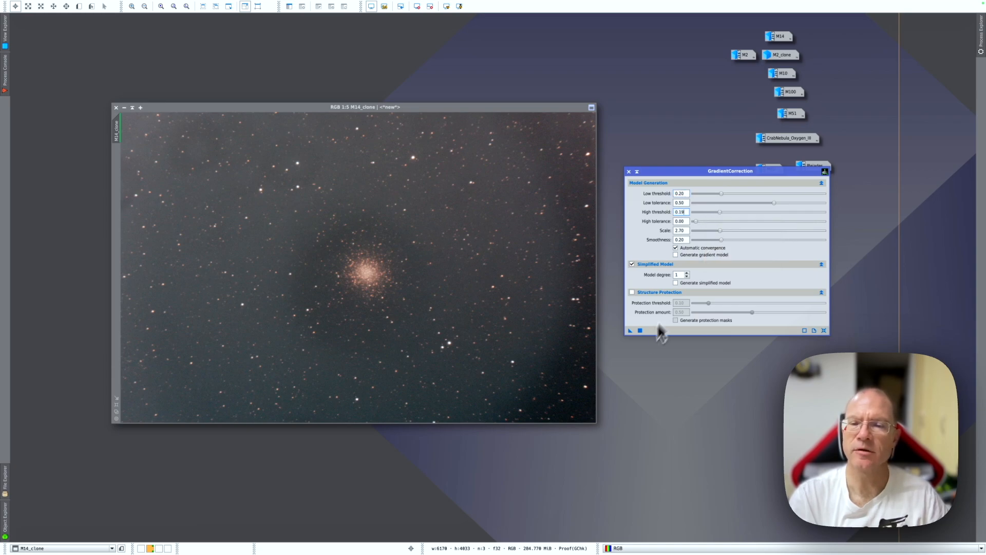
Step: Apply the gradient correction to the M14_clone image and close the GradientCorrection process
drag(630, 331, 485, 309)
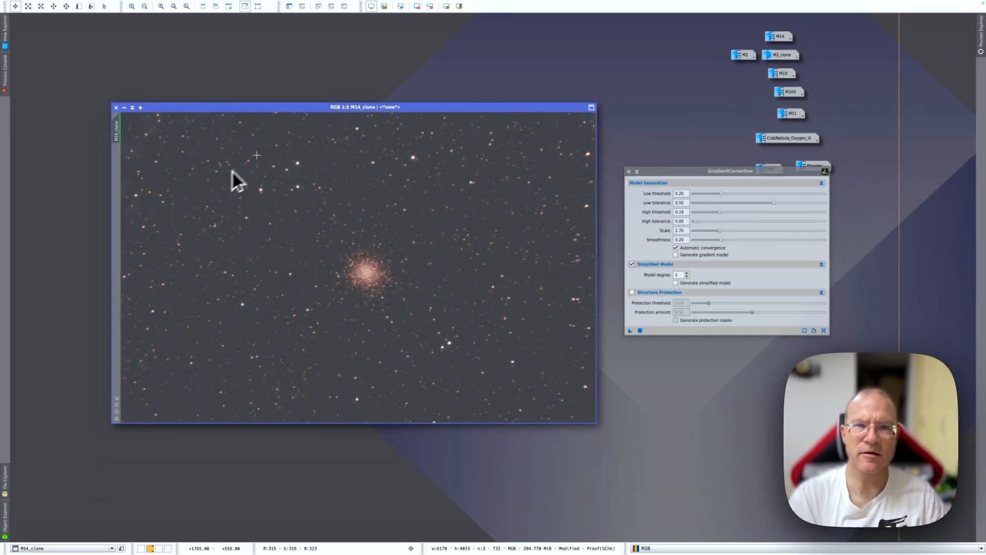
drag(402, 107, 395, 78)
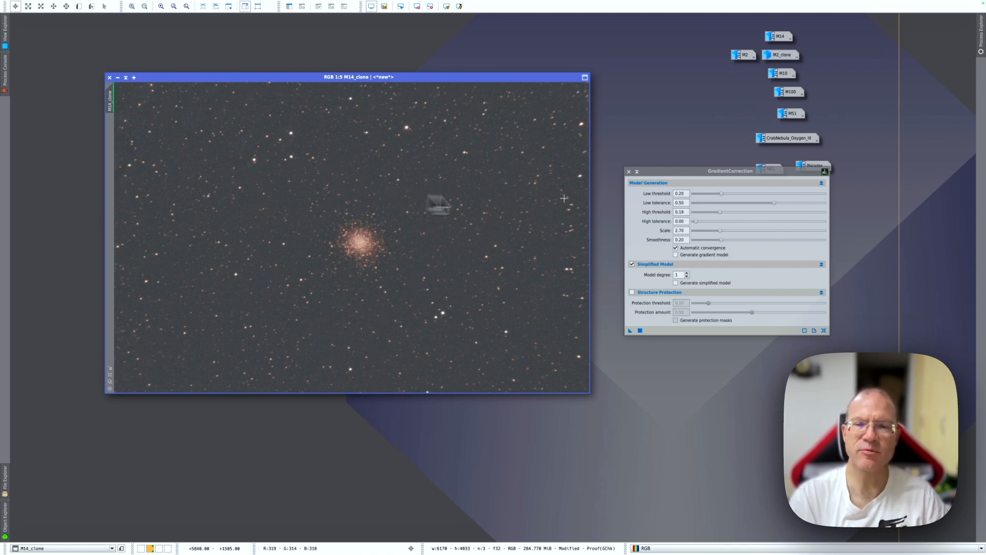
drag(700, 171, 671, 174)
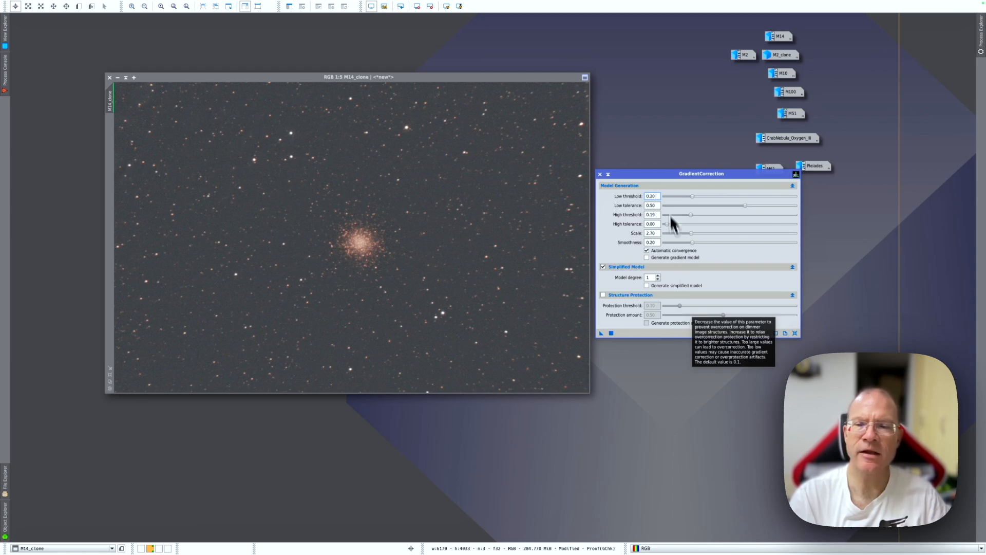
click(600, 174)
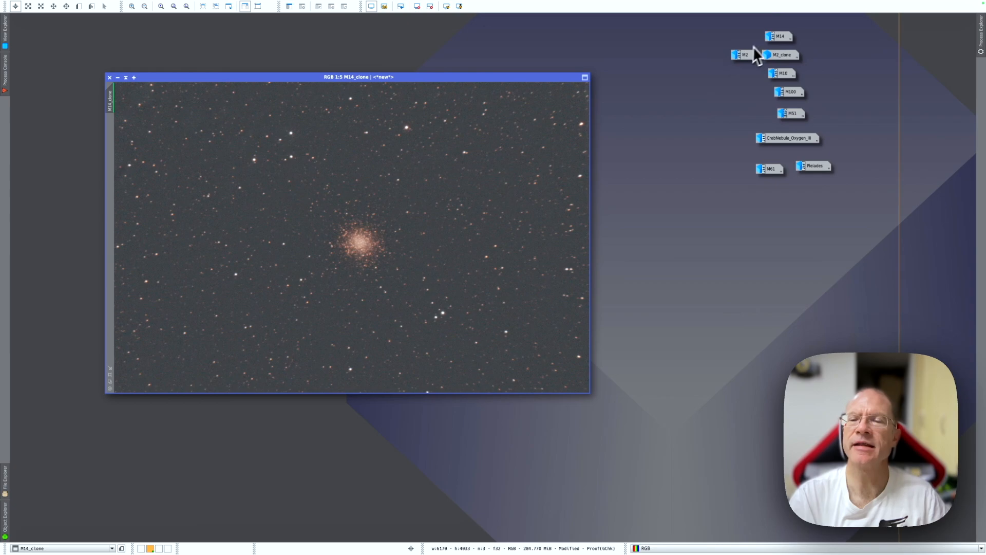
Step: Restore the uncorrected M14 image, run the Auto DBE script on it with tolerance 4.00, and bring the M14_ADBE result forward
double_click(780, 37)
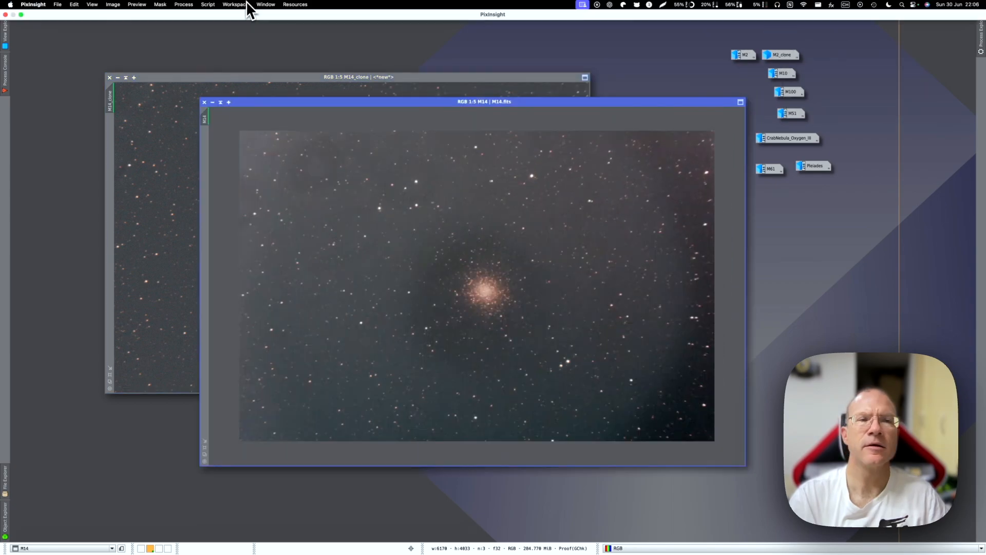
click(208, 4)
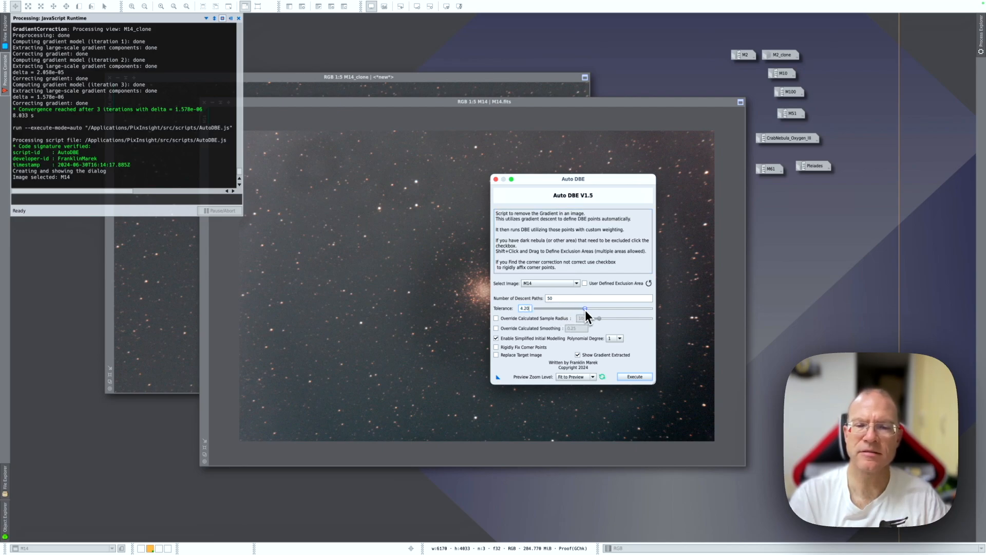
drag(582, 309, 584, 309)
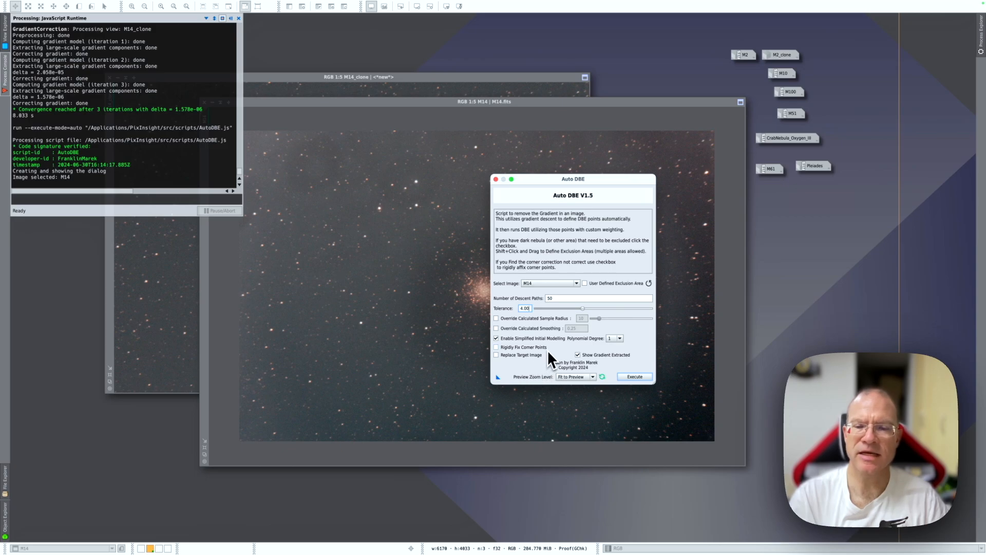
click(635, 377)
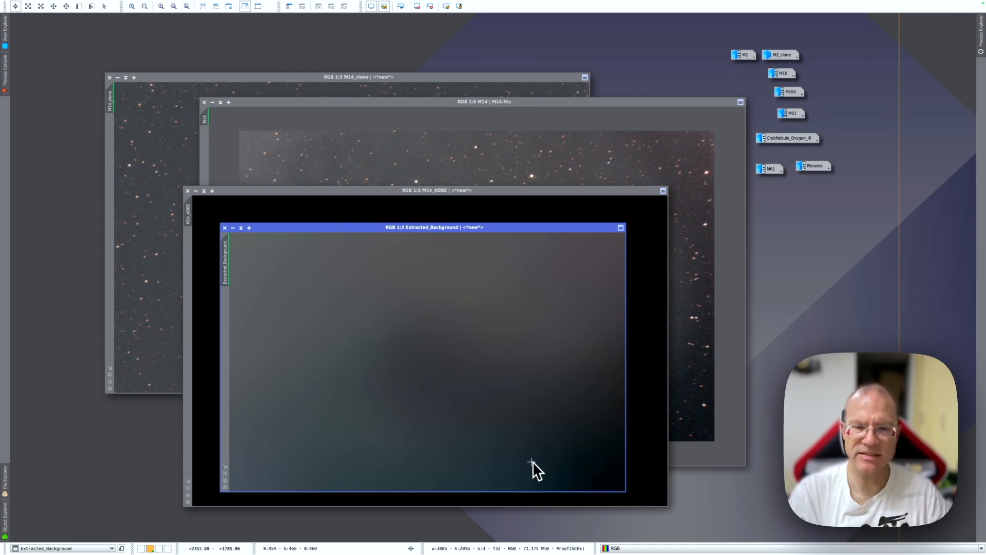
click(506, 207)
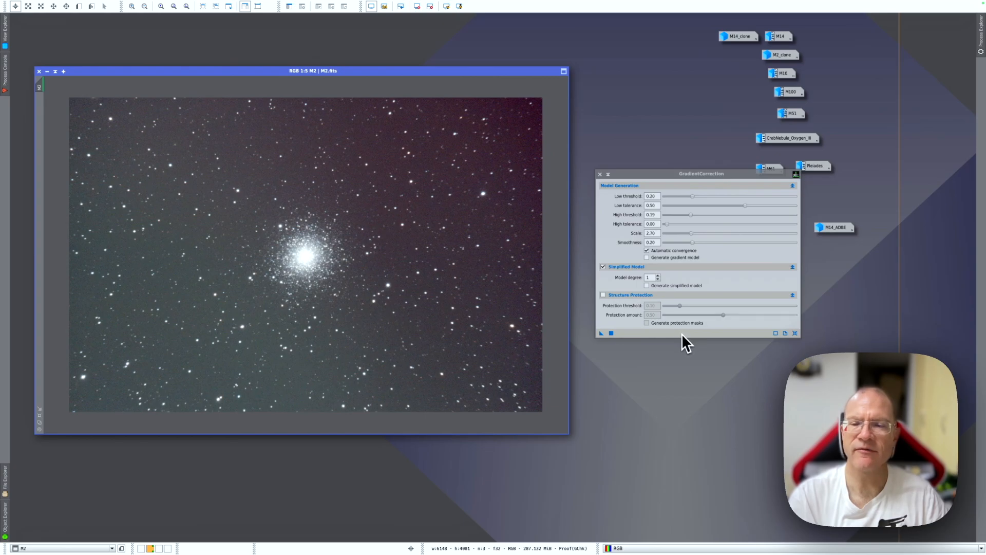
Step: Apply the gradient correction to the M2 image with the same settings
click(601, 333)
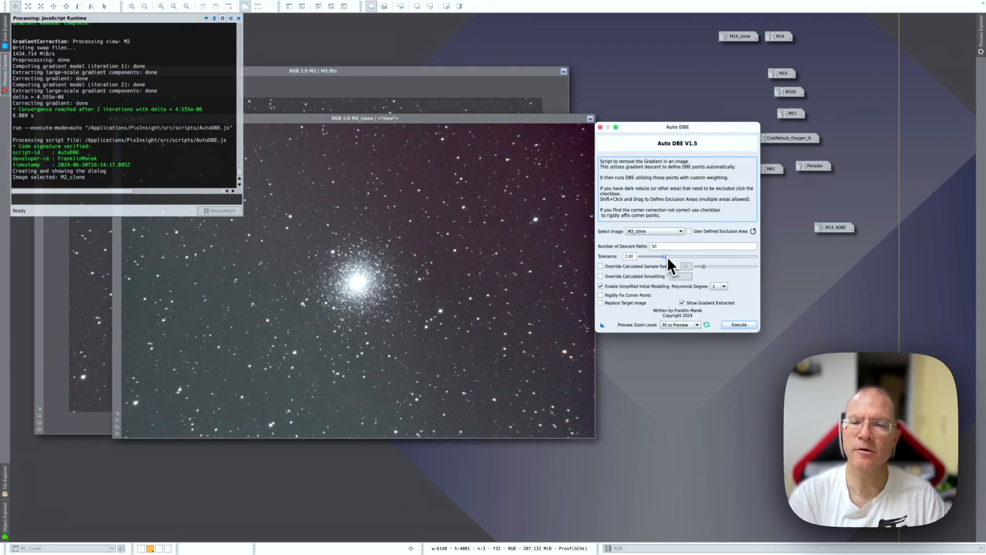
Step: Run Auto DBE on M2_clone with tolerance 5.00 and auto-stretch the display of the resulting M2_clone_ADBE image
drag(667, 257, 706, 262)
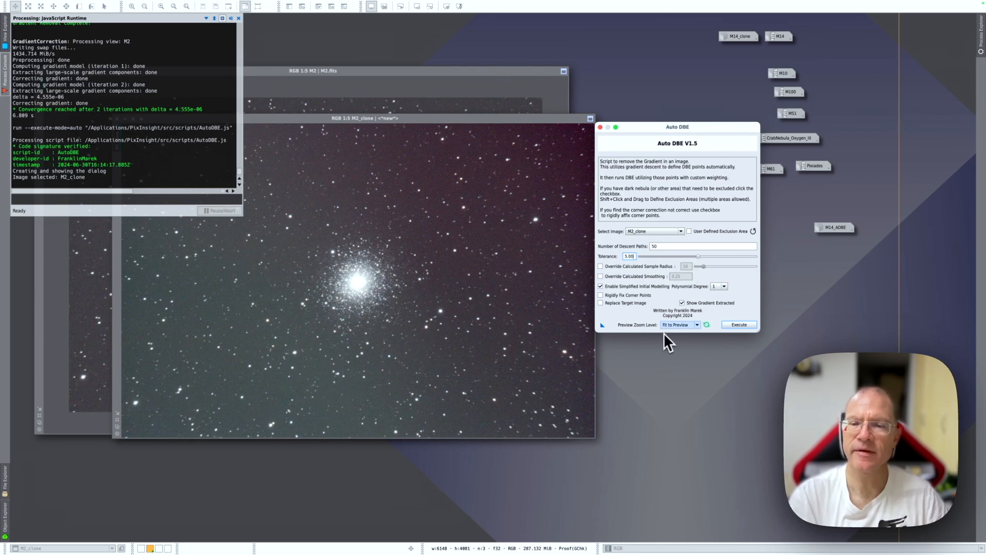
click(735, 325)
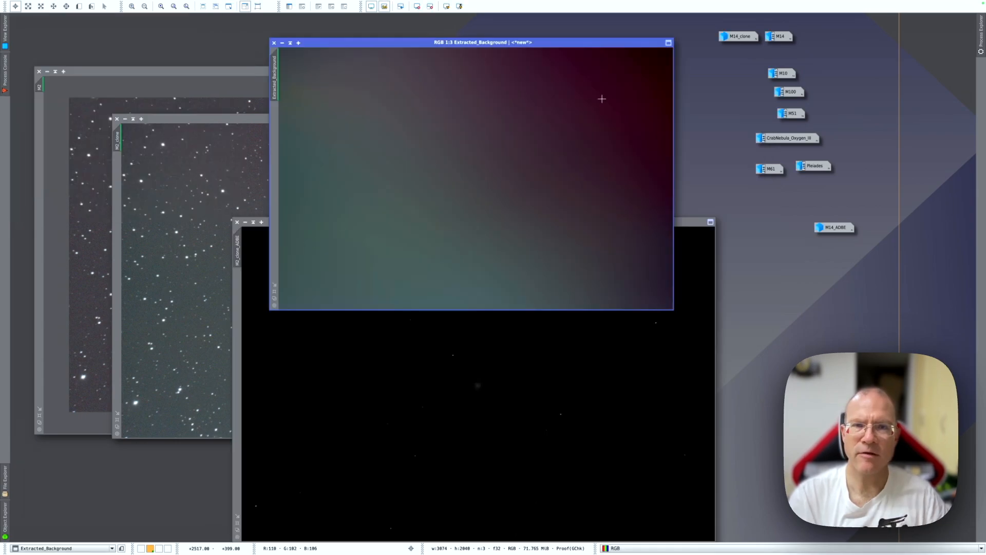
click(362, 319)
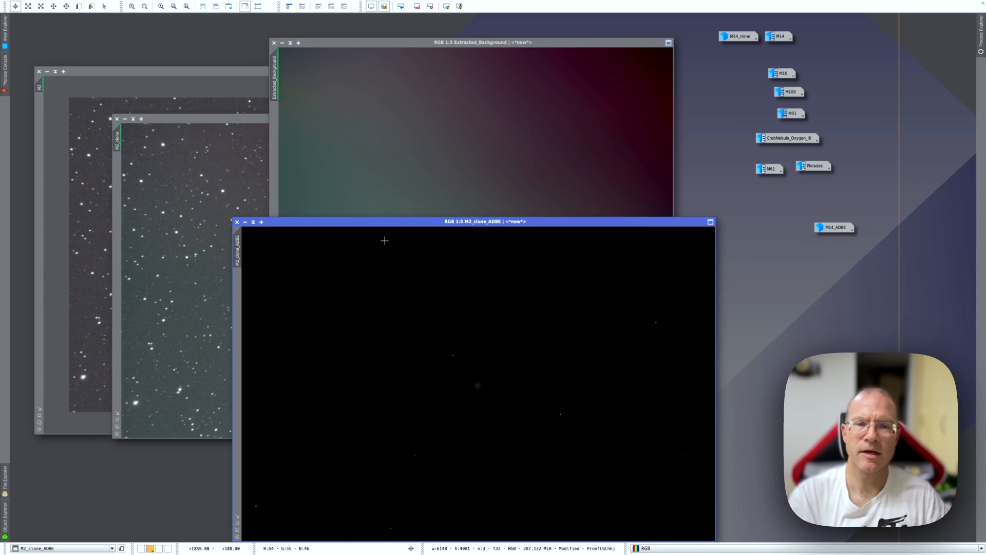
drag(393, 221, 389, 149)
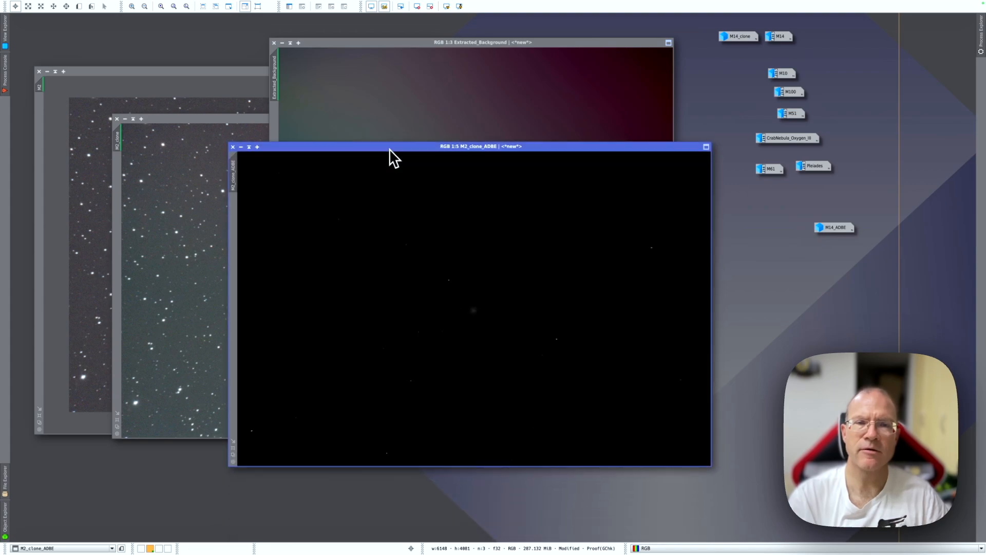
click(446, 6)
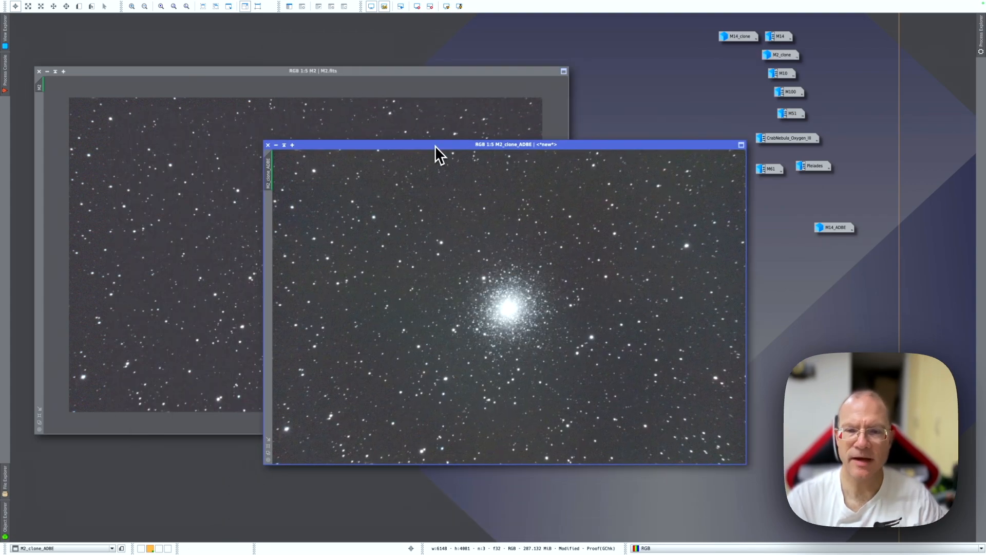
Step: Place the M2_clone_ADBE image beside the gradient-corrected M2 image and compare their backgrounds
drag(435, 146, 433, 126)
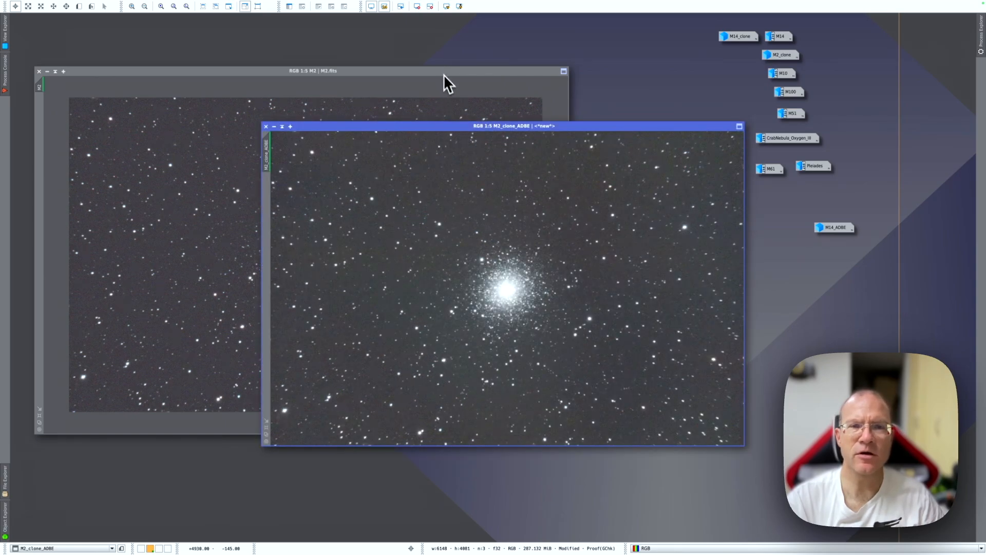
drag(442, 125, 603, 115)
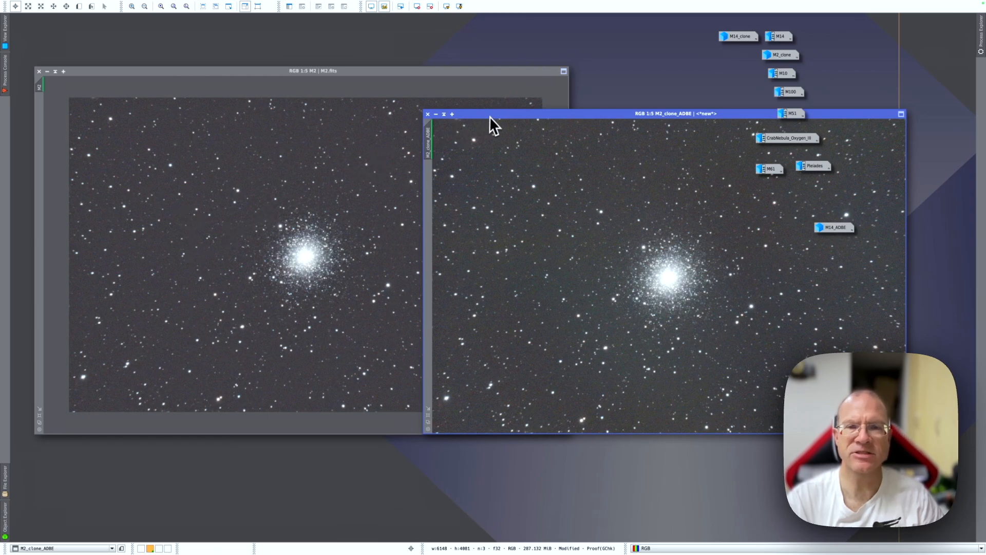
drag(494, 114, 299, 134)
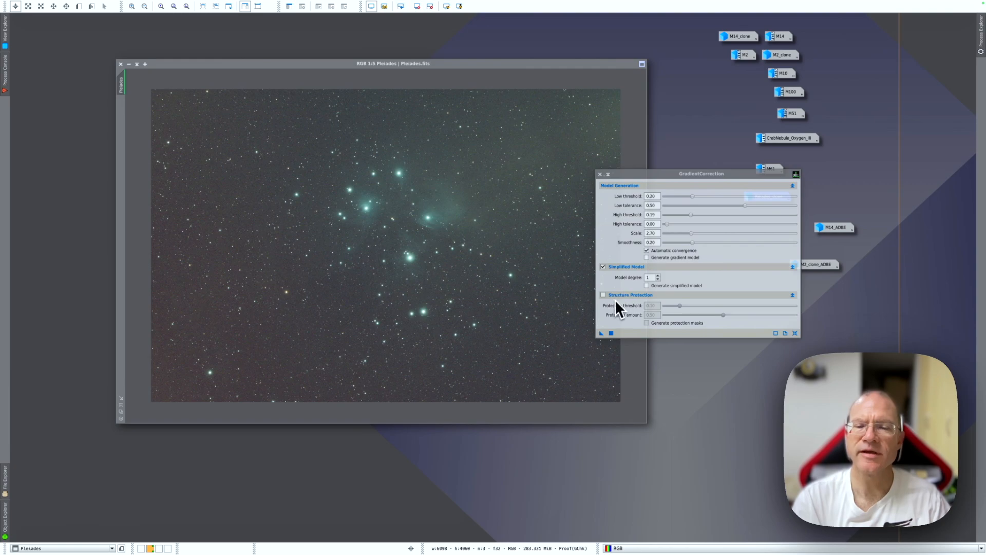
Step: Enable structure protection, set low tolerance to 0.40 with gradient model output, and try the gradient correction on the Pleiades image
click(603, 295)
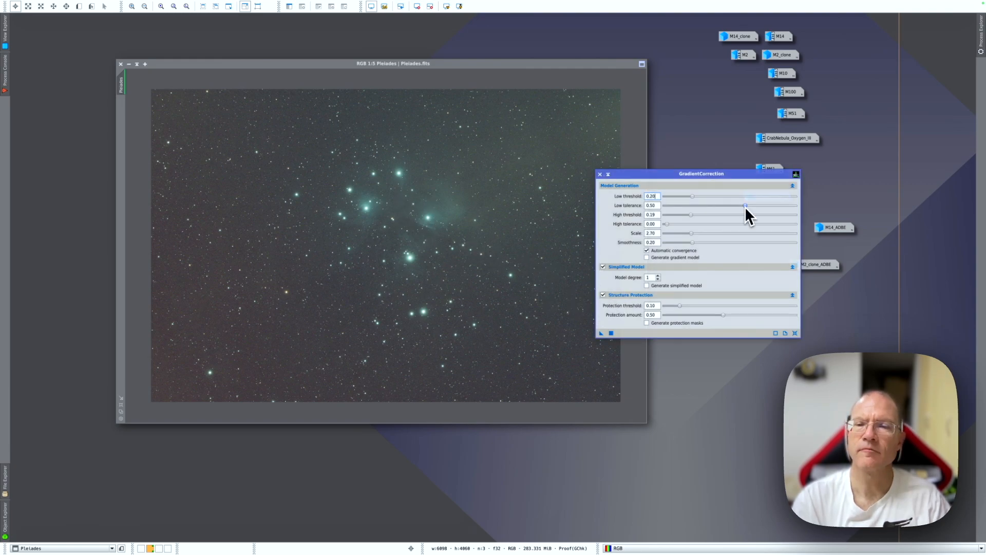
drag(745, 205, 732, 205)
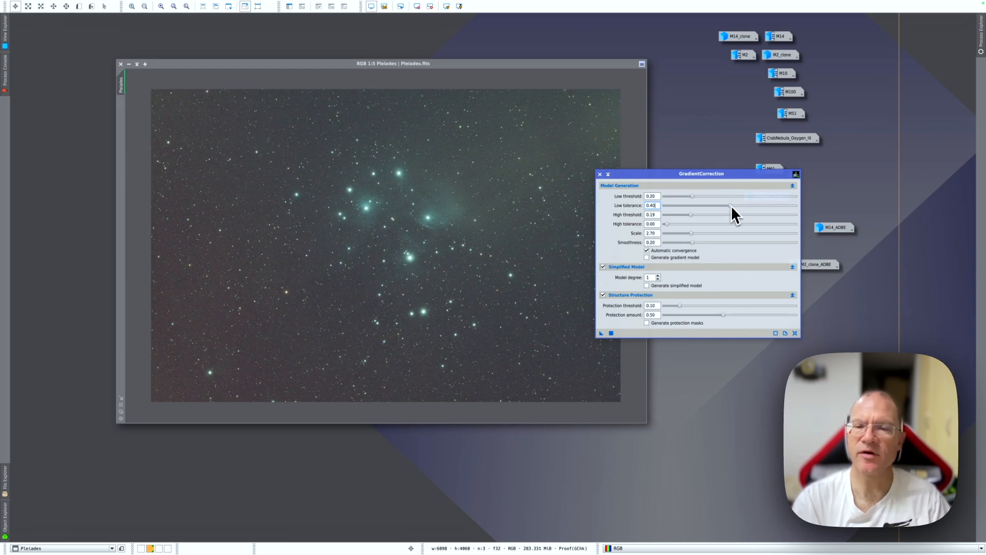
click(688, 257)
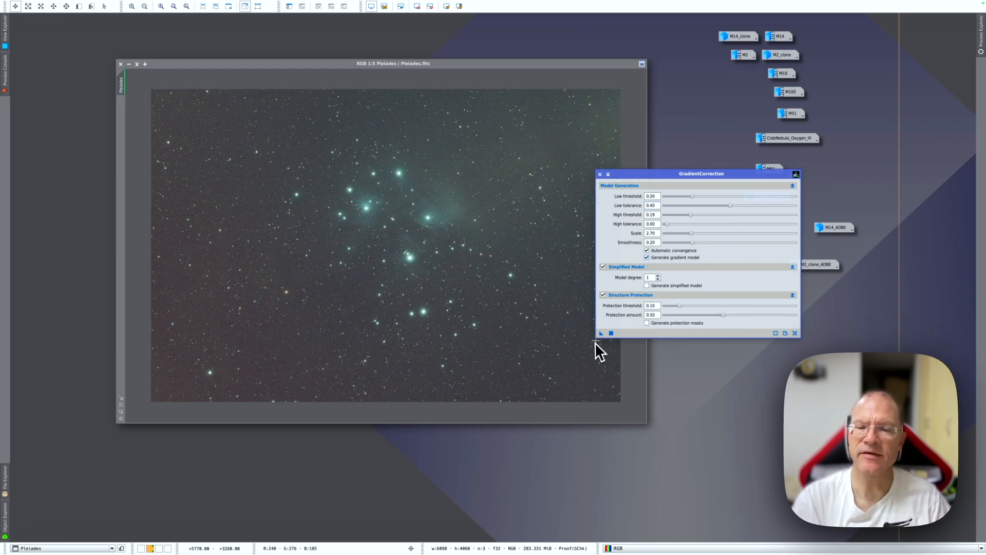
click(485, 321)
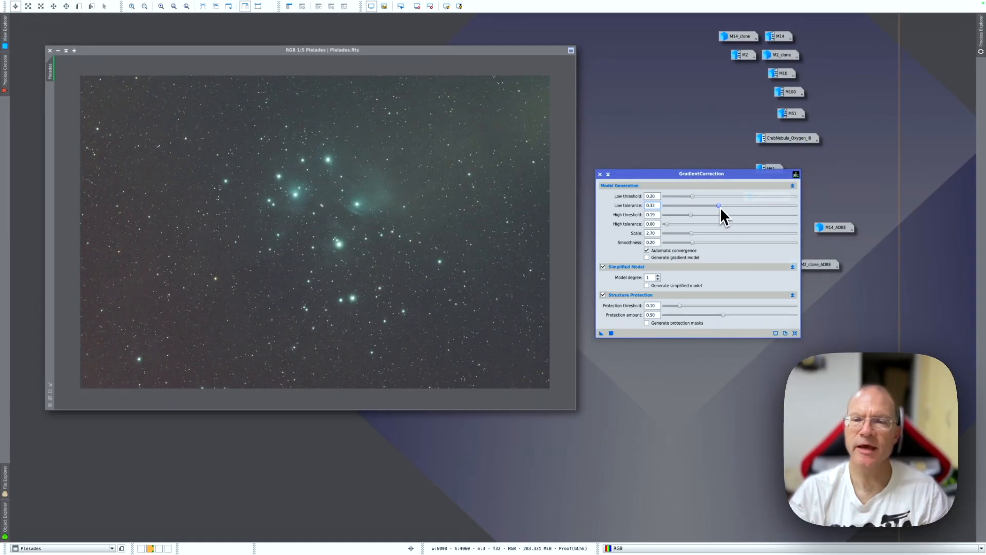
Step: Apply GradientCorrection to the Pleiades image with low tolerance 0.49 and protection threshold 0.25, then close the process
drag(719, 206, 742, 209)
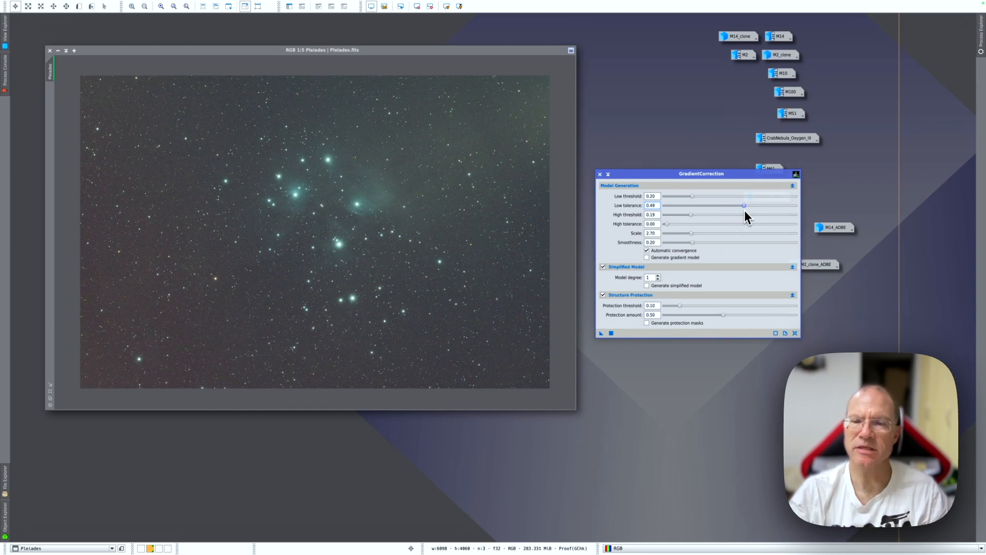
click(680, 306)
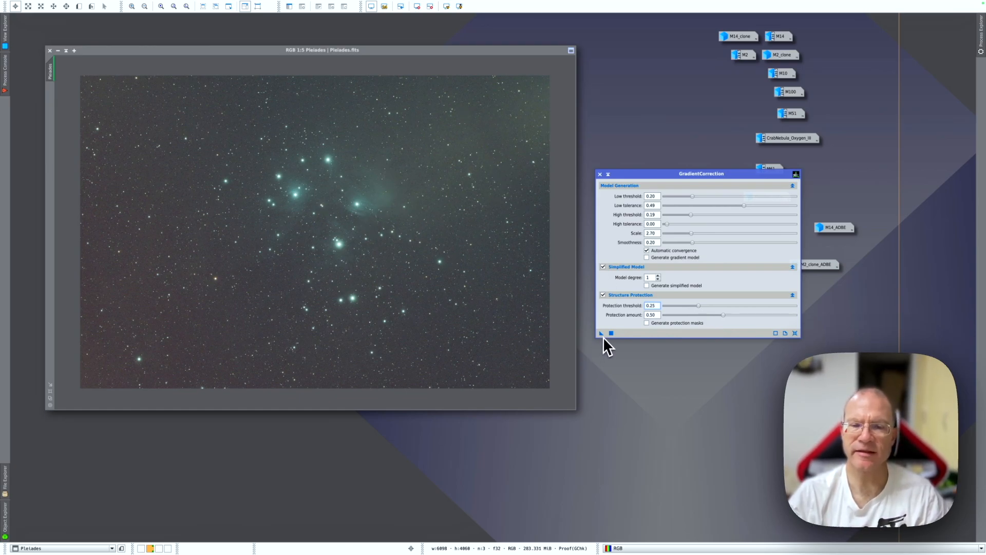
drag(601, 334, 458, 324)
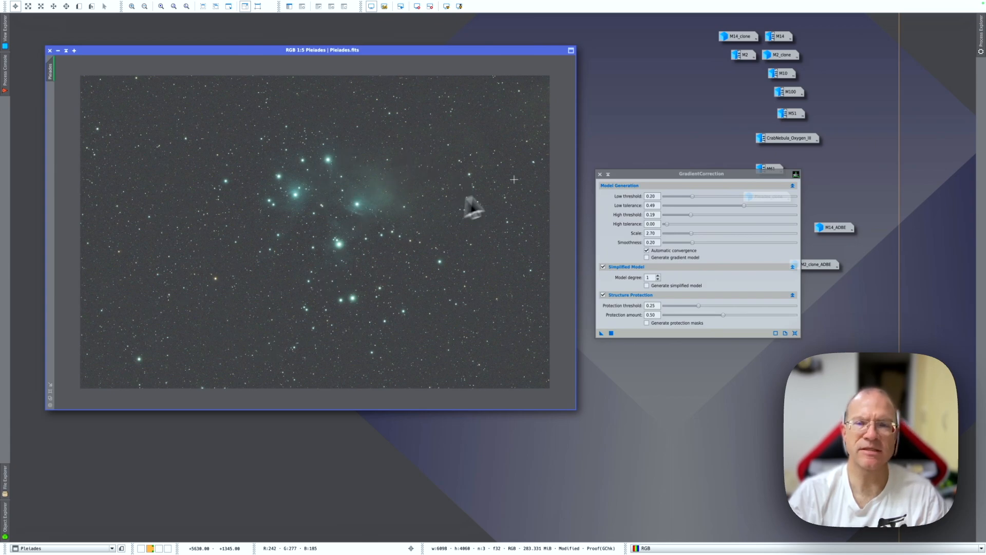
click(600, 174)
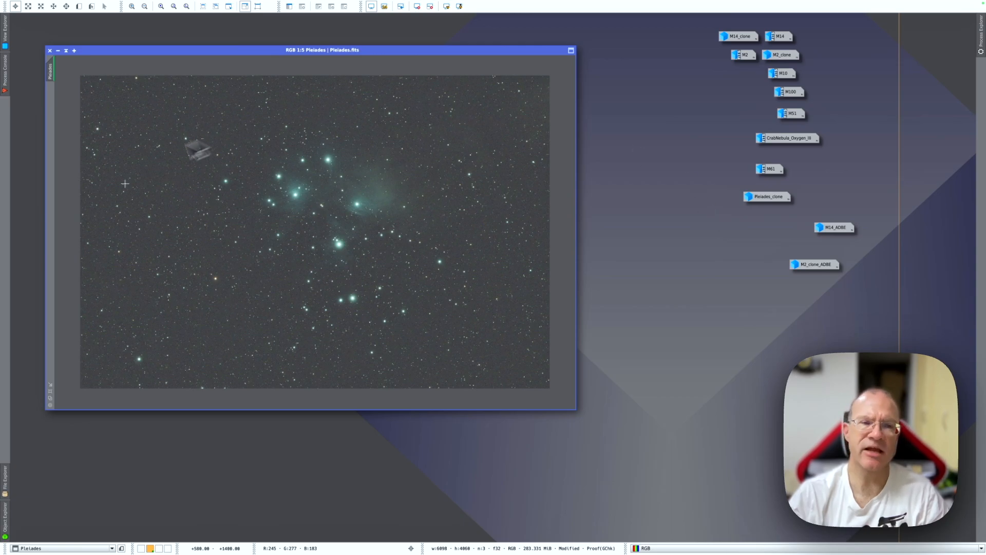
Step: Restore the Pleiades_clone image and run Auto DBE on it with a raised tolerance
double_click(771, 197)
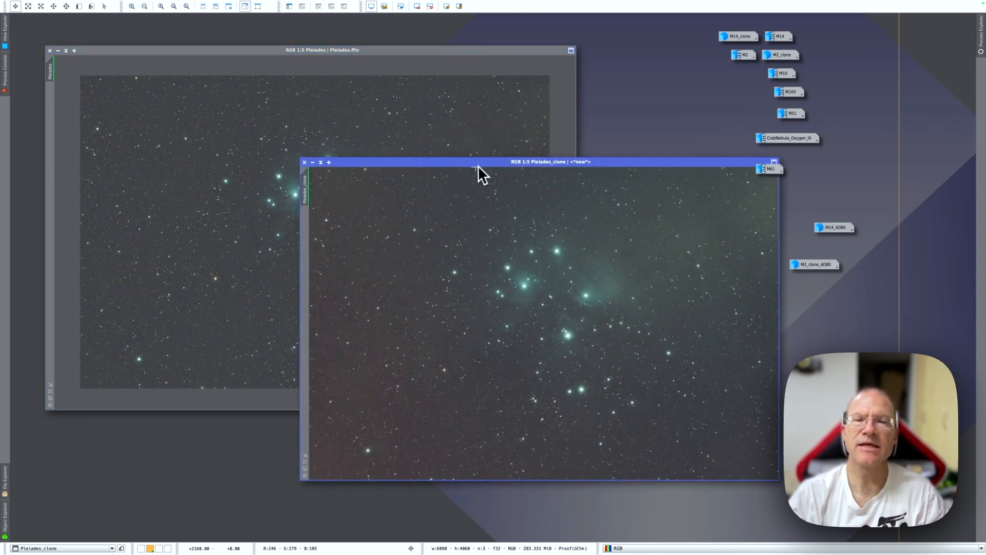
drag(476, 165, 390, 156)
mouse_move(266, 13)
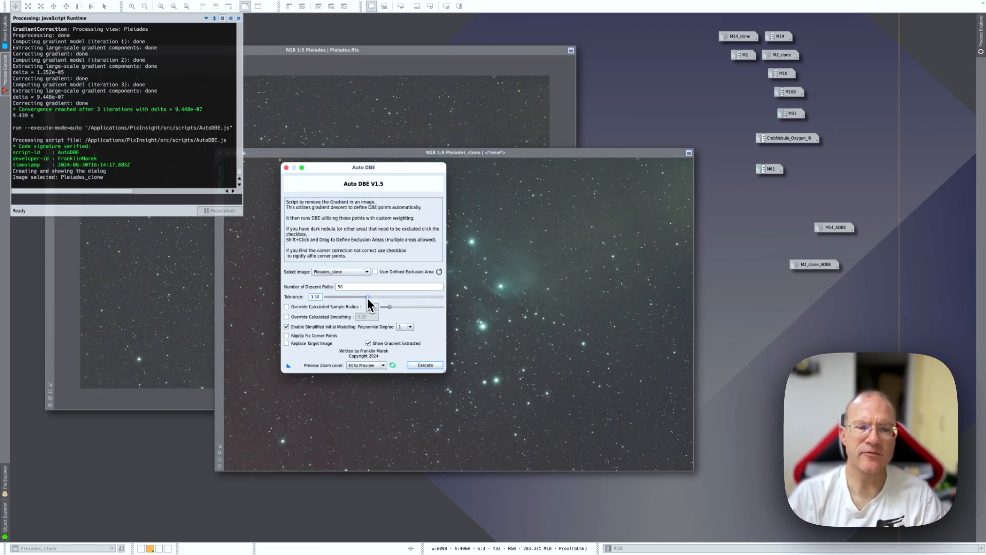
drag(367, 299, 374, 298)
click(427, 364)
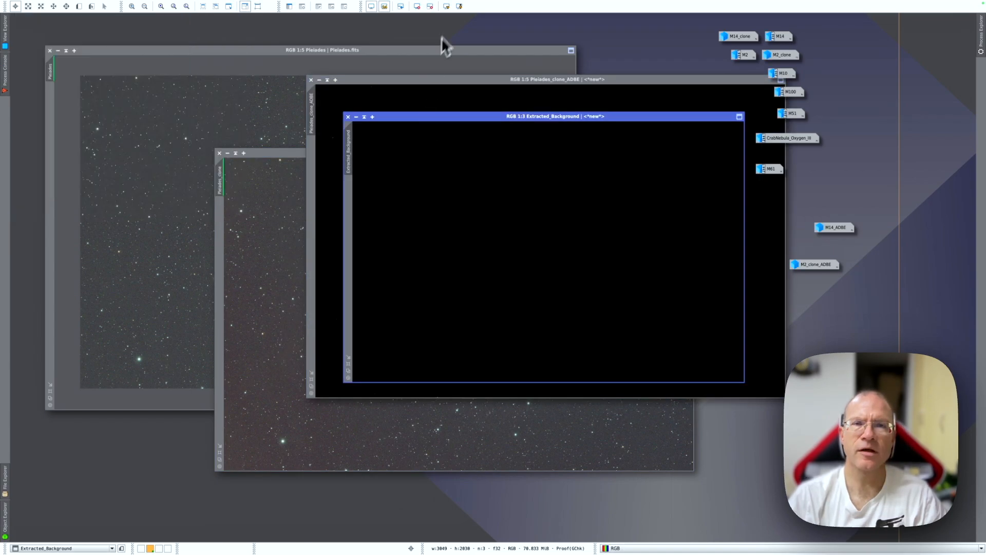
Step: Close the extracted background and compare the Pleiades_clone_ADBE result with the gradient-corrected Pleiades image
click(347, 117)
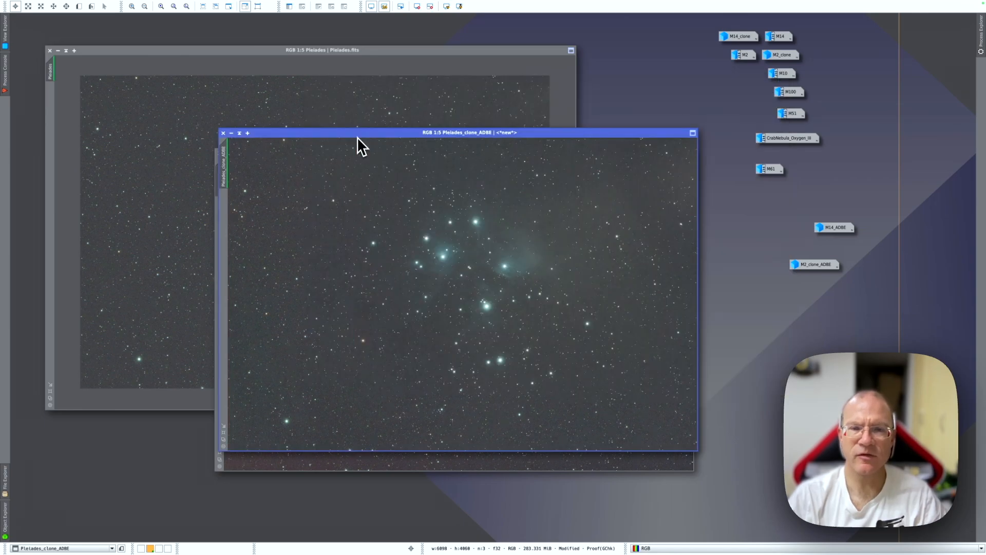
drag(357, 137, 354, 154)
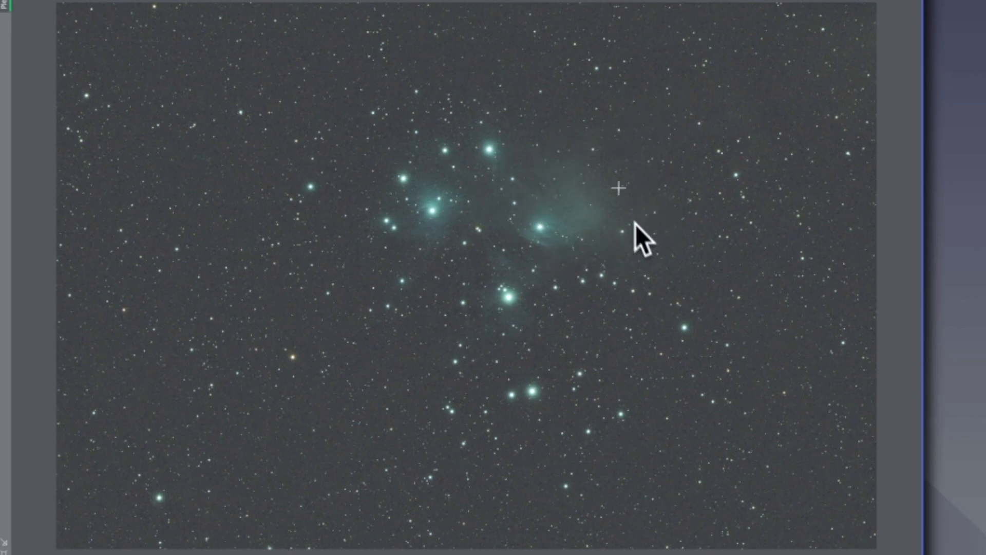
key(ctrl+Tab)
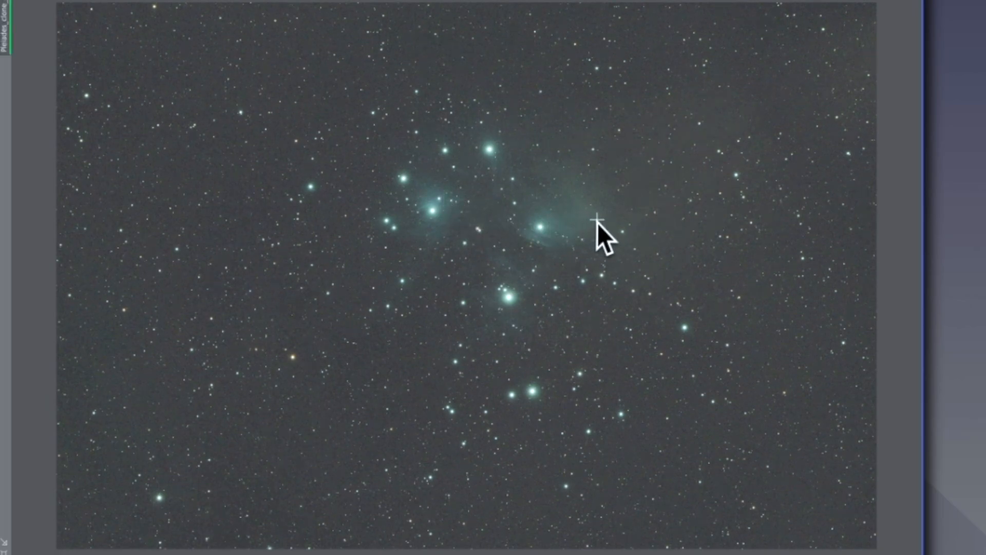